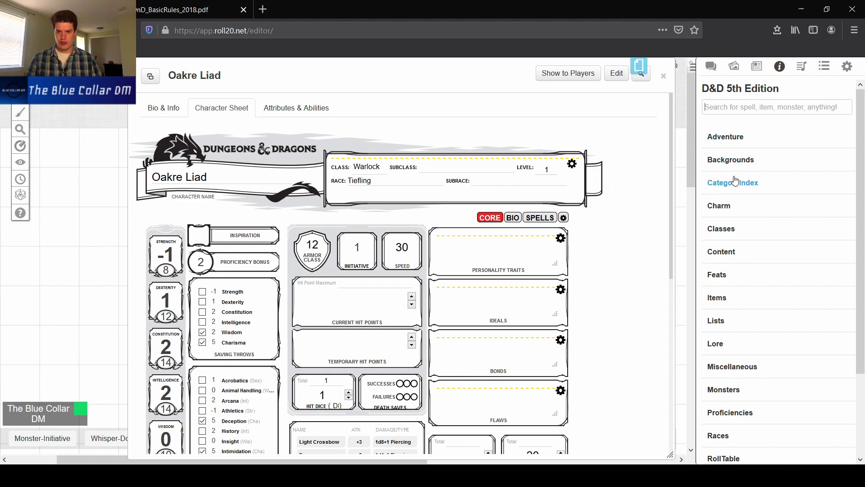
Step: Filter the D&D 5e compendium to Category "Backgrounds", leaving Acolyte as the listed result
{"action": "left_click", "coordinate": [716, 161]}
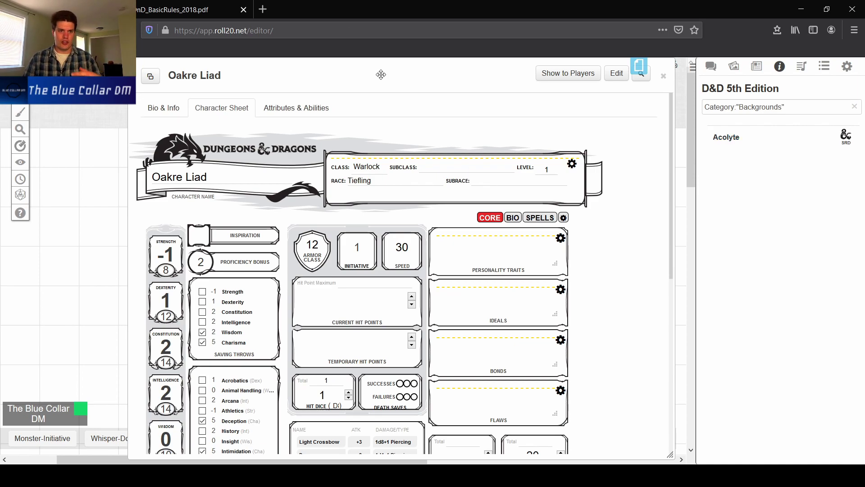
Step: Look up the Folk Hero background in the Basic Rules PDF
{"action": "left_click", "coordinate": [197, 4]}
{"action": "scroll", "coordinate": [274, 225], "scroll_direction": "up", "scroll_amount": 8}
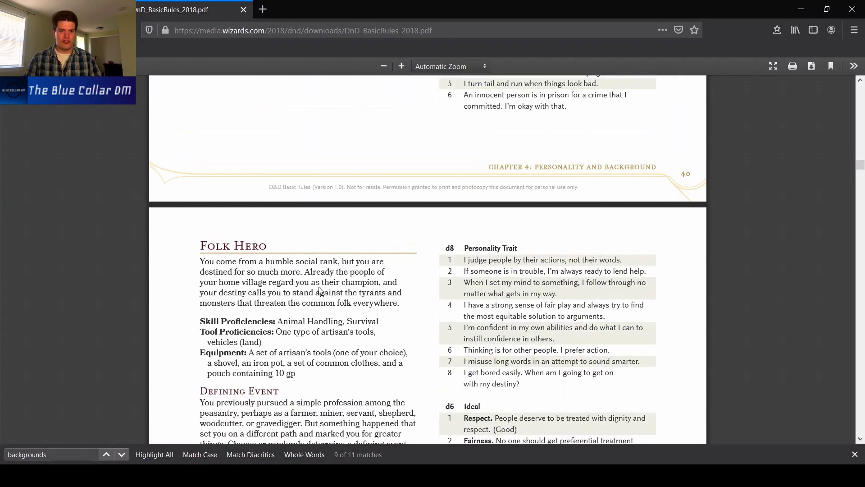
{"action": "scroll", "coordinate": [399, 242], "scroll_direction": "down", "scroll_amount": 7}
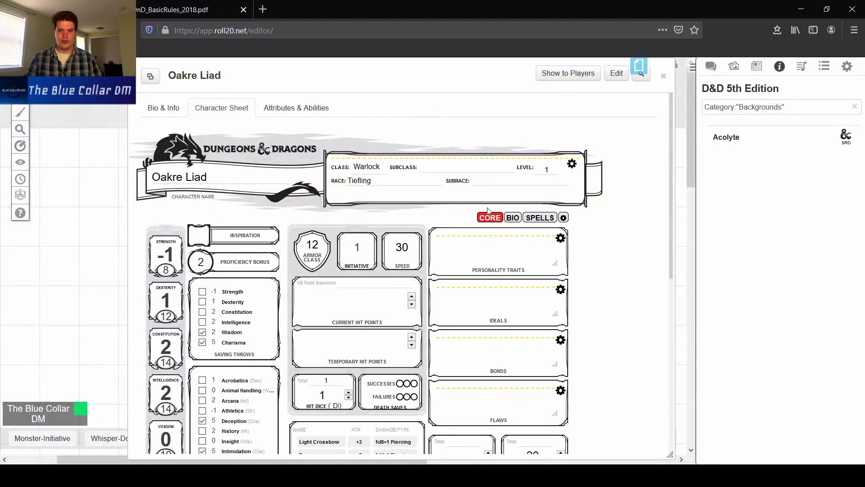
Step: Enter Folk Hero in the Background field of the sheet header
{"action": "left_click", "coordinate": [572, 164]}
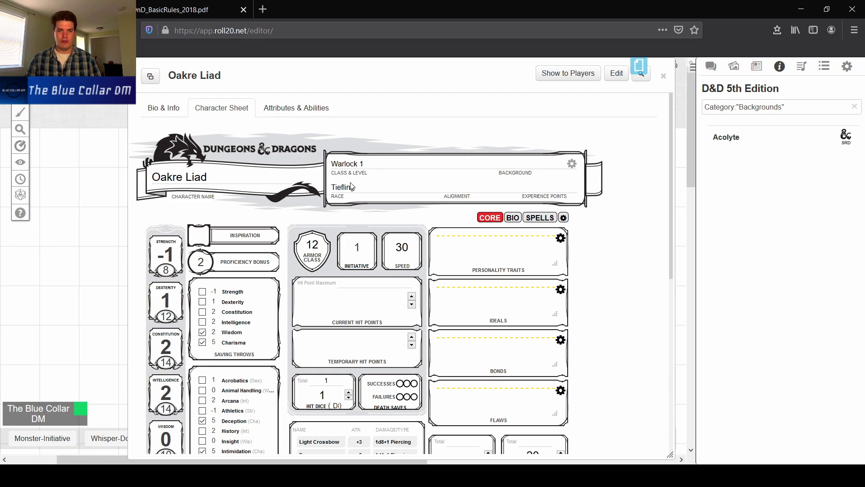
{"action": "left_click", "coordinate": [571, 164]}
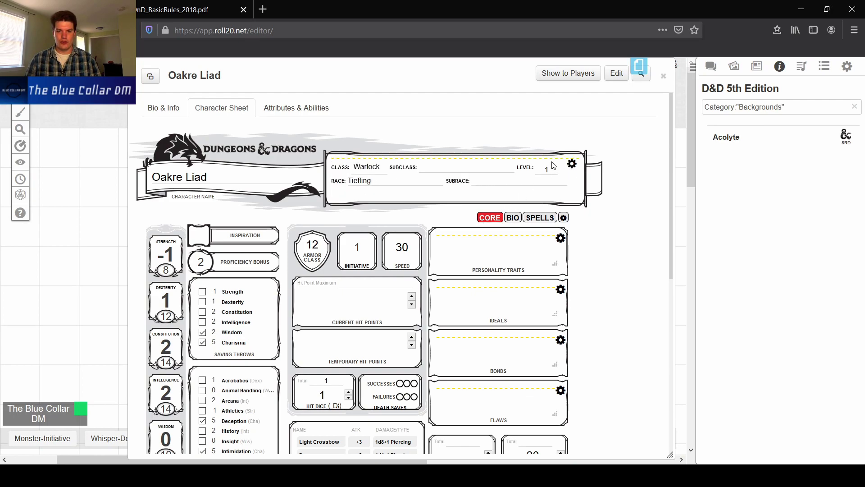
{"action": "left_click", "coordinate": [571, 164]}
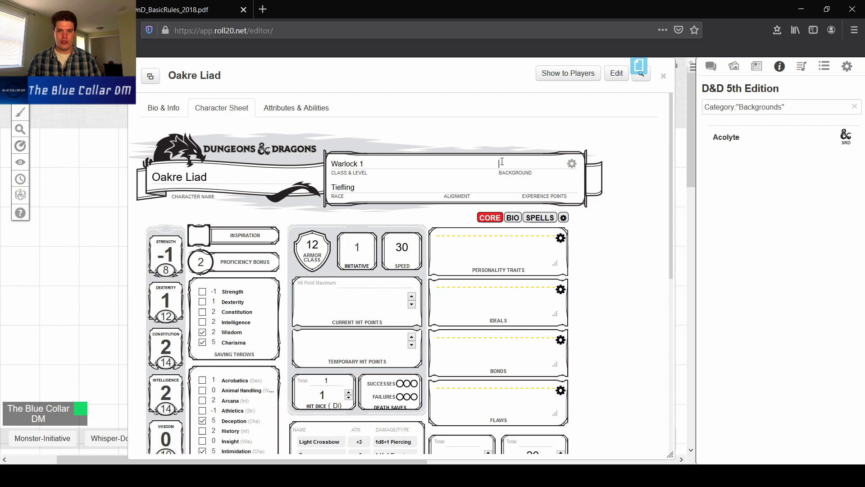
{"action": "type", "text": "Folk Hero"}
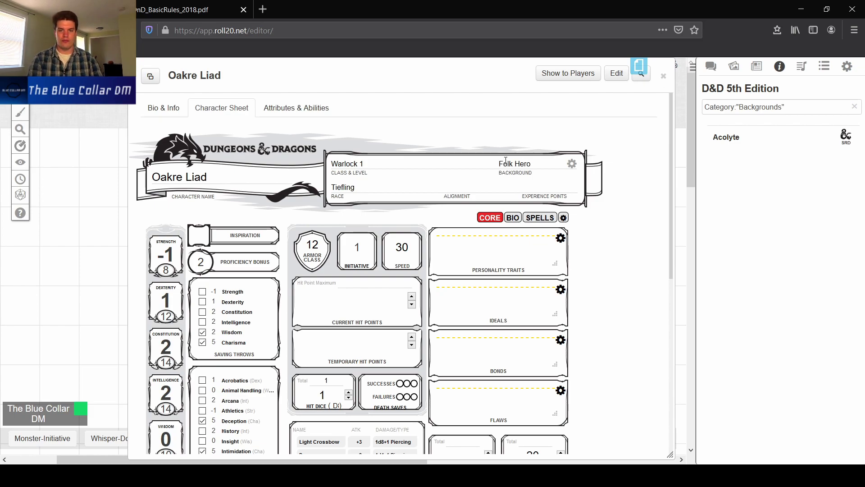
{"action": "left_click", "coordinate": [572, 164]}
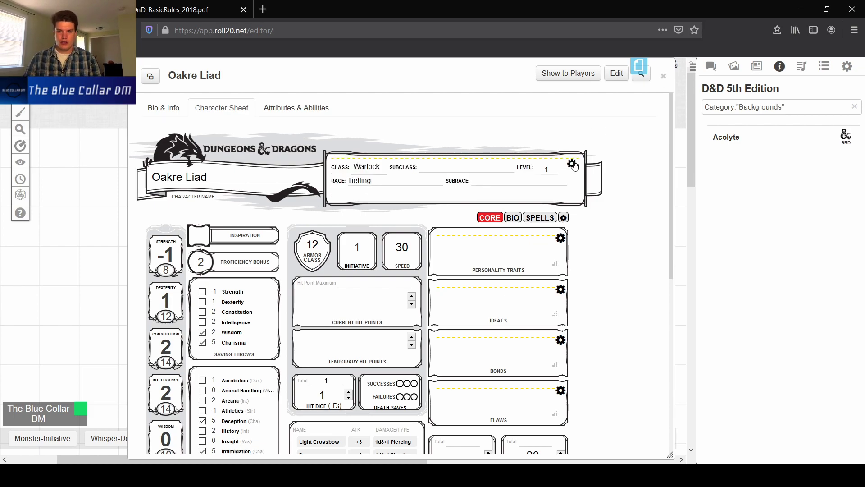
{"action": "scroll", "coordinate": [608, 220], "scroll_direction": "down", "scroll_amount": 5}
Step: Check the Folk Hero feature text in the rules PDF
{"action": "scroll", "coordinate": [606, 227], "scroll_direction": "down", "scroll_amount": 2}
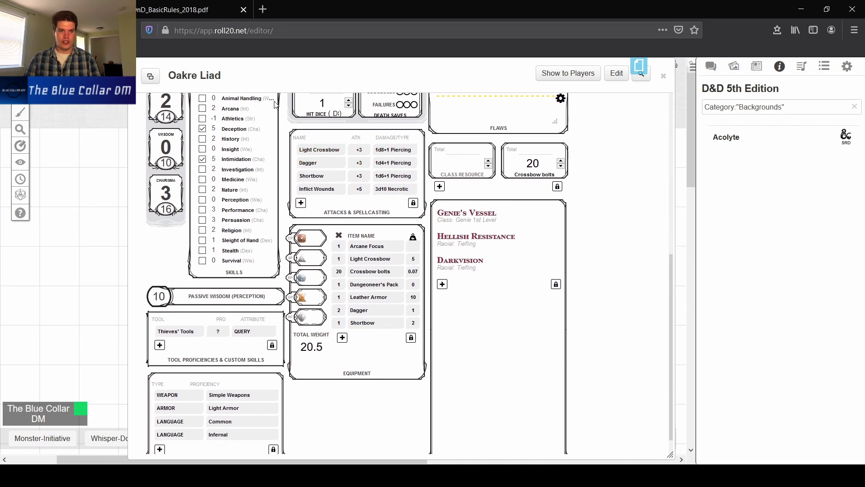
{"action": "key", "text": "ctrl+Tab"}
{"action": "scroll", "coordinate": [312, 274], "scroll_direction": "down", "scroll_amount": 3}
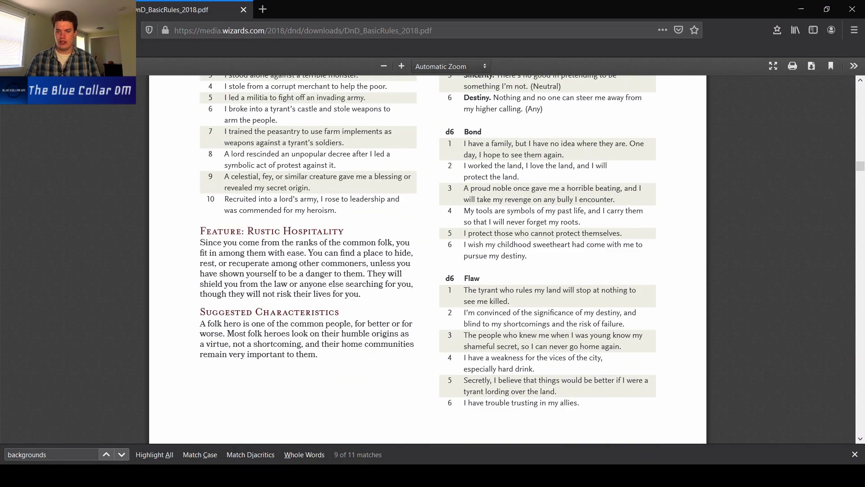
{"action": "key", "text": "ctrl+Tab"}
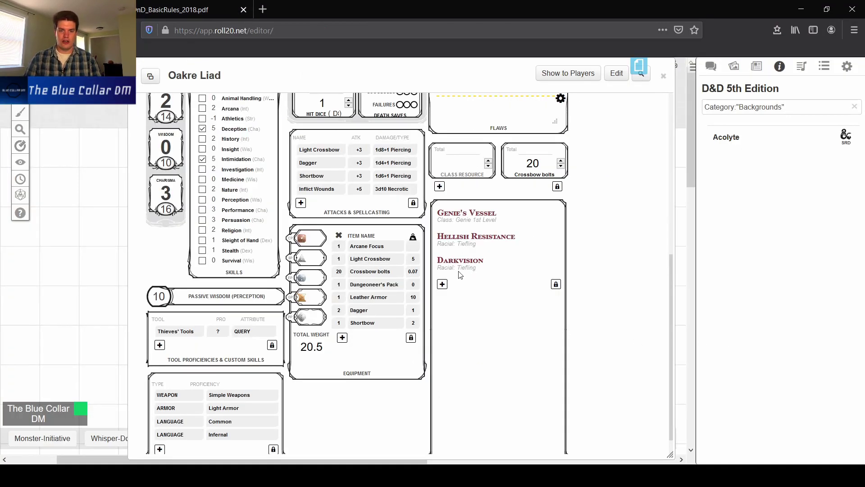
Step: Add a Rustic Hospitality feature with source Background and source type Folk Hero Feature
{"action": "left_click", "coordinate": [444, 283]}
{"action": "type", "text": "Rustic Hospitality"}
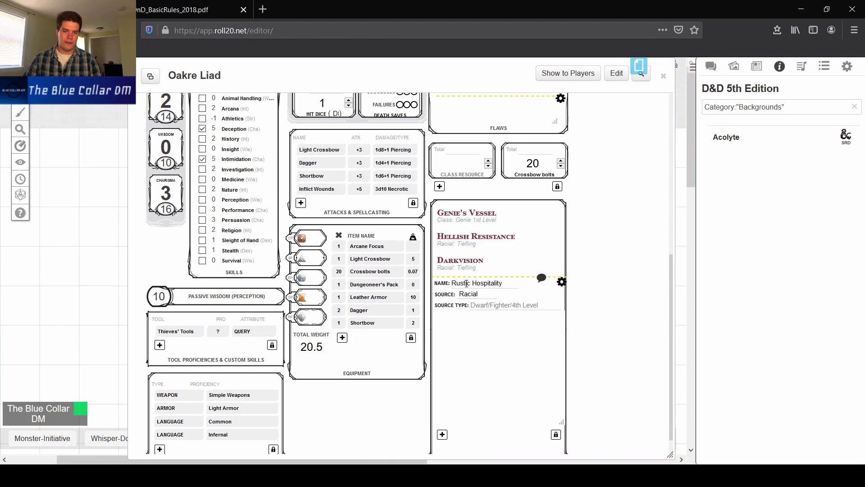
{"action": "type", "text": "b"}
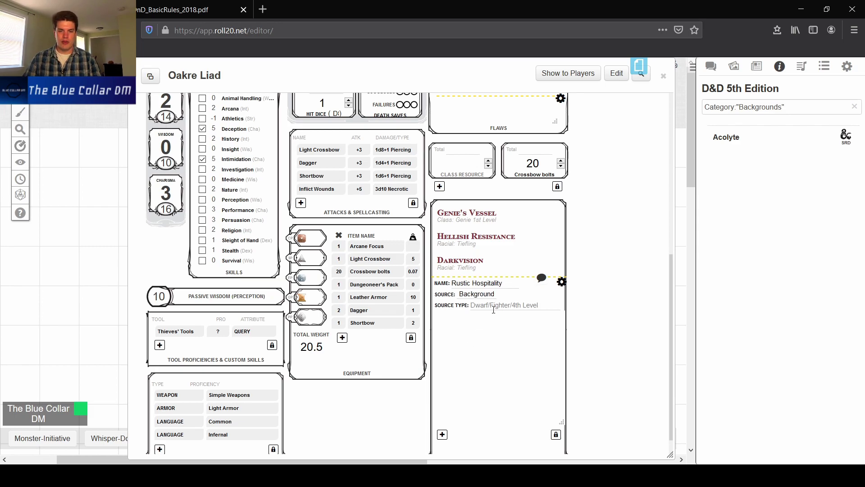
{"action": "type", "text": "Folk Hero Background"}
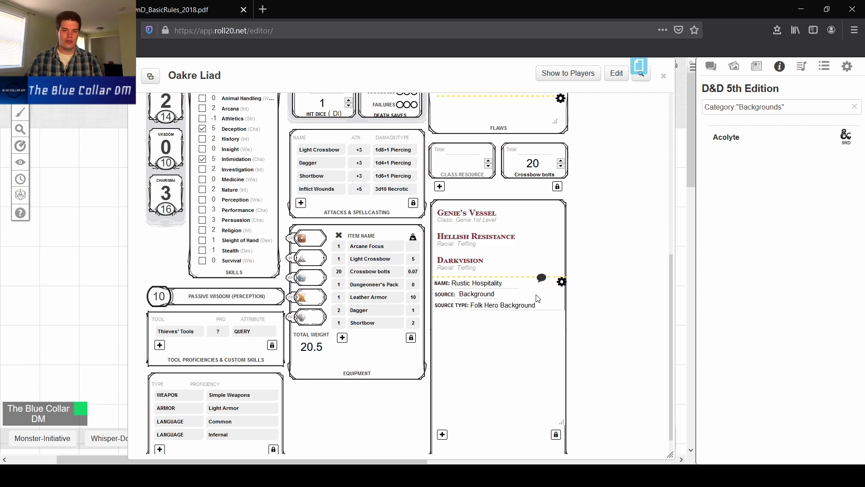
{"action": "left_click_drag", "start_coordinate": [544, 310], "coordinate": [504, 310]}
{"action": "type", "text": "Featyre"}
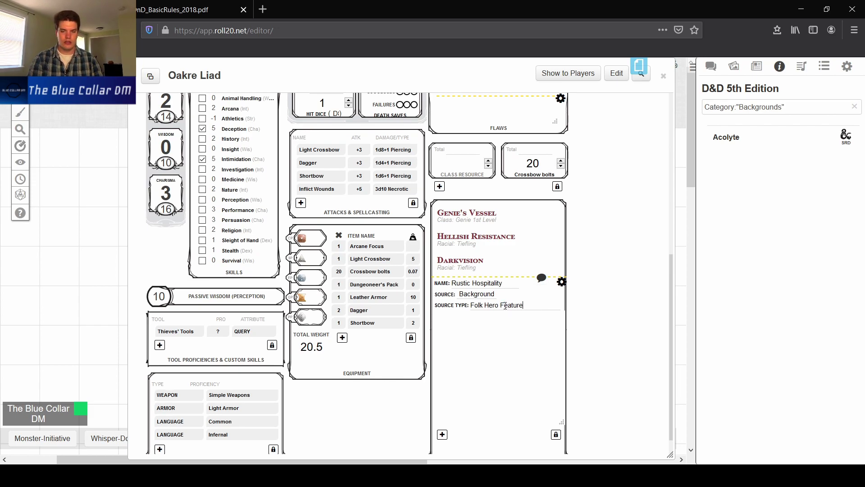
Step: Paste the Rustic Hospitality rules text as the feature's description
{"action": "left_click", "coordinate": [434, 399]}
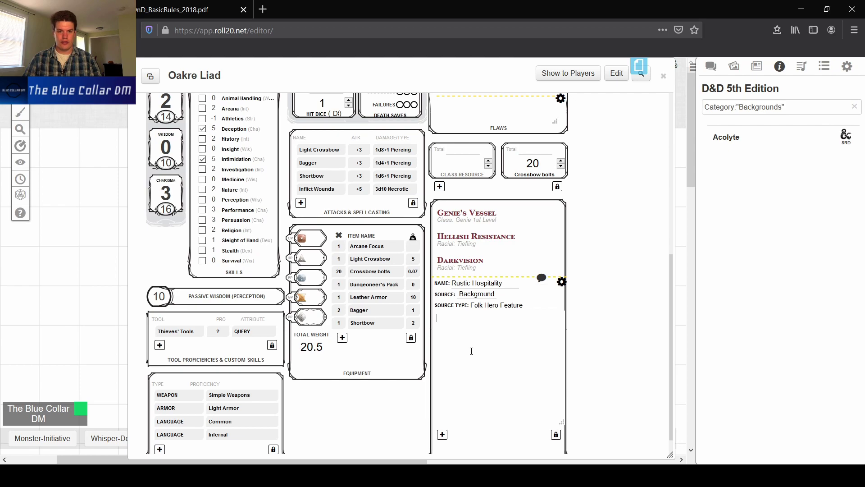
{"action": "type", "text": "Since you come from the ranks of the common folk, you fit in among them with ease. You can find a place to hide, rest, or recuperate among other commoners, unless you have shown yourself to be a danger to them. They will shield you from the law or anyone else searching for you, though they will not risk their lives for you."}
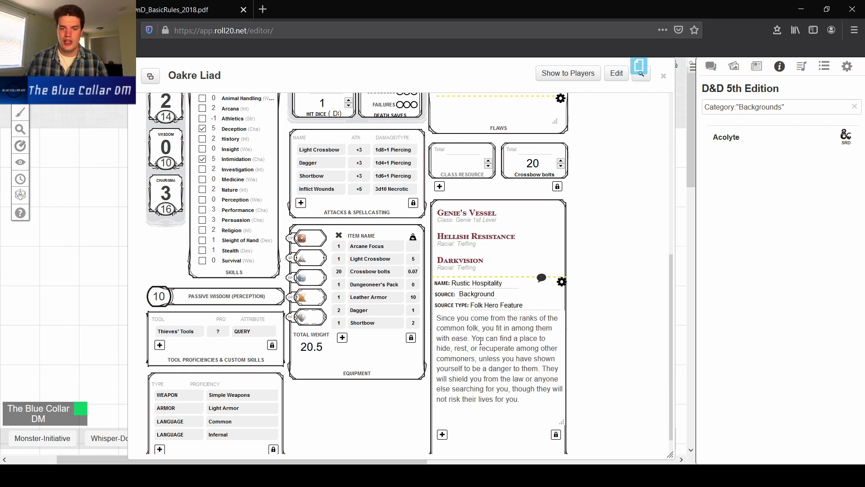
{"action": "left_click", "coordinate": [562, 282]}
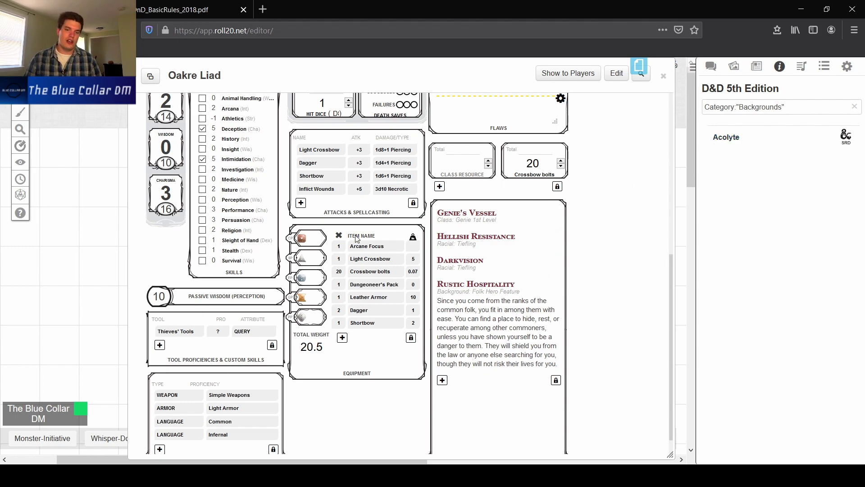
Step: Read through the Acolyte compendium entry, then close it to return to the sheet
{"action": "left_click", "coordinate": [820, 137]}
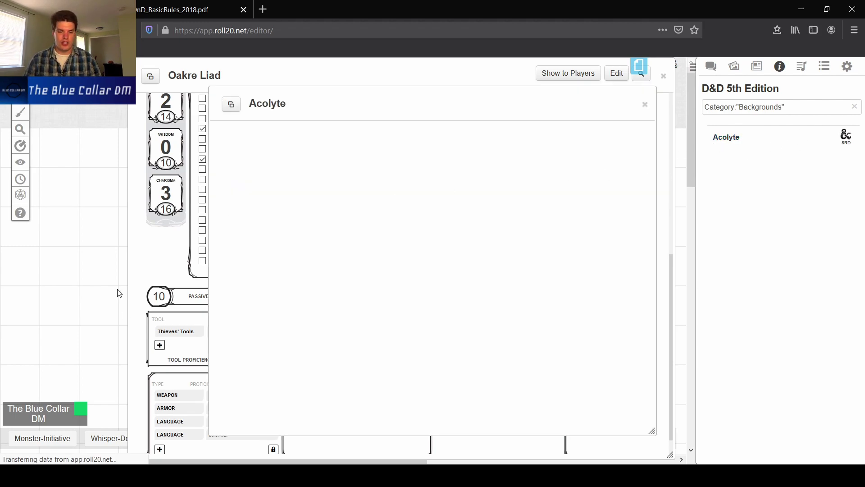
{"action": "scroll", "coordinate": [317, 252], "scroll_direction": "down", "scroll_amount": 5}
{"action": "scroll", "coordinate": [317, 252], "scroll_direction": "down", "scroll_amount": 6}
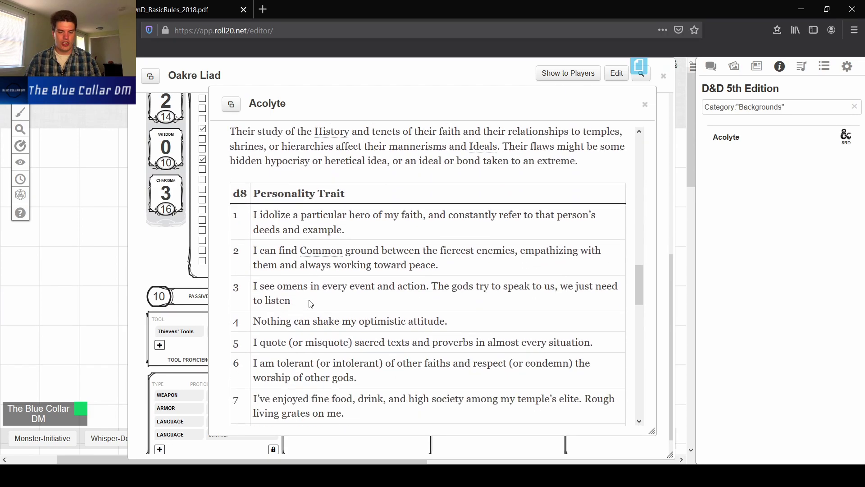
{"action": "scroll", "coordinate": [315, 299], "scroll_direction": "up", "scroll_amount": 7}
{"action": "scroll", "coordinate": [316, 298], "scroll_direction": "up", "scroll_amount": 3}
{"action": "scroll", "coordinate": [315, 298], "scroll_direction": "down", "scroll_amount": 4}
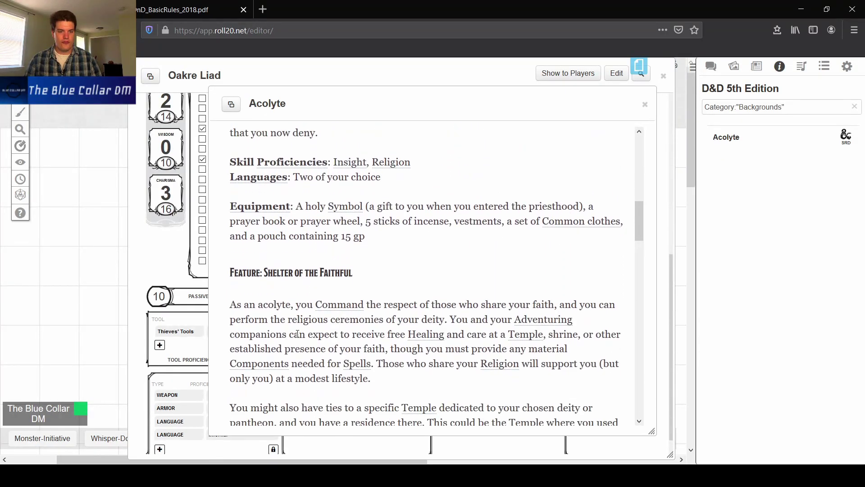
{"action": "scroll", "coordinate": [345, 298], "scroll_direction": "down", "scroll_amount": 3}
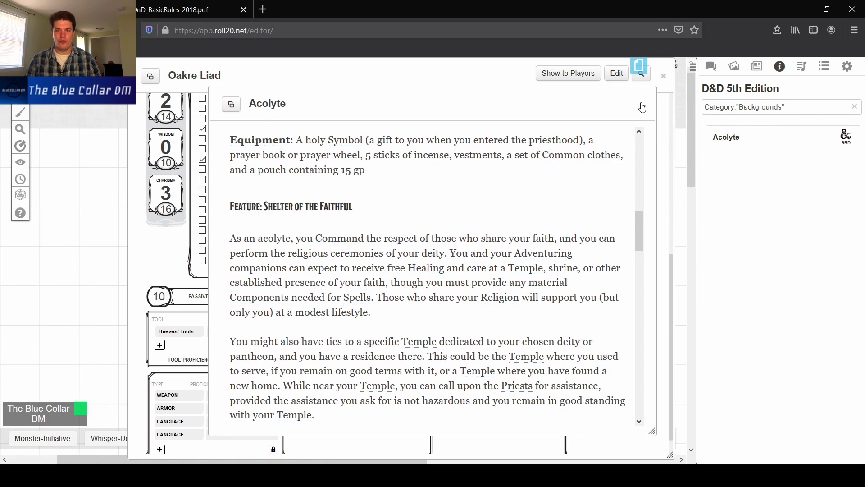
{"action": "left_click", "coordinate": [645, 105]}
{"action": "scroll", "coordinate": [599, 176], "scroll_direction": "up", "scroll_amount": 4}
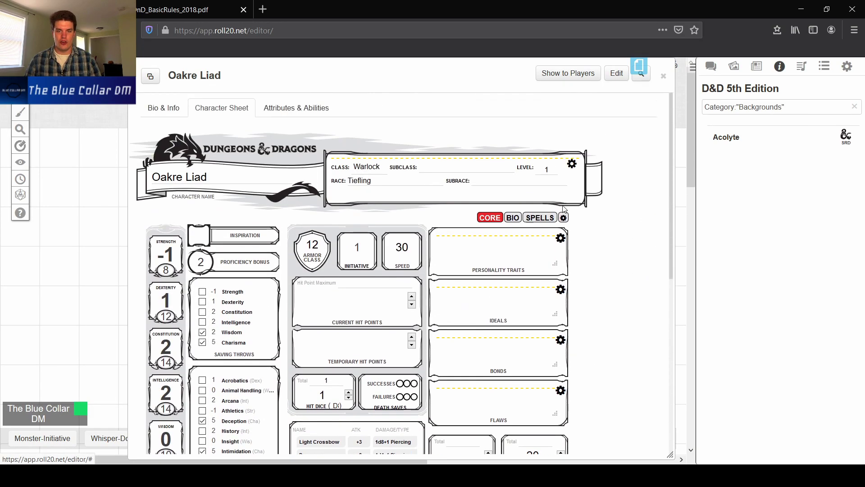
{"action": "scroll", "coordinate": [505, 311], "scroll_direction": "down", "scroll_amount": 3}
Step: Collapse Rustic Hospitality and briefly expand Darkvision, Hellish Resistance and Genie's Vessel
{"action": "scroll", "coordinate": [499, 363], "scroll_direction": "down", "scroll_amount": 2}
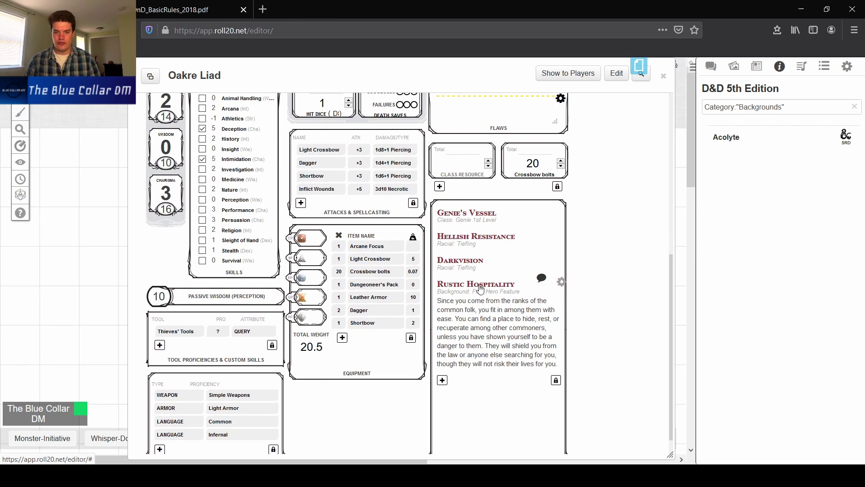
{"action": "left_click", "coordinate": [481, 285]}
{"action": "left_click", "coordinate": [478, 260]}
{"action": "left_click", "coordinate": [478, 260]}
{"action": "left_click", "coordinate": [476, 237]}
{"action": "left_click", "coordinate": [475, 237]}
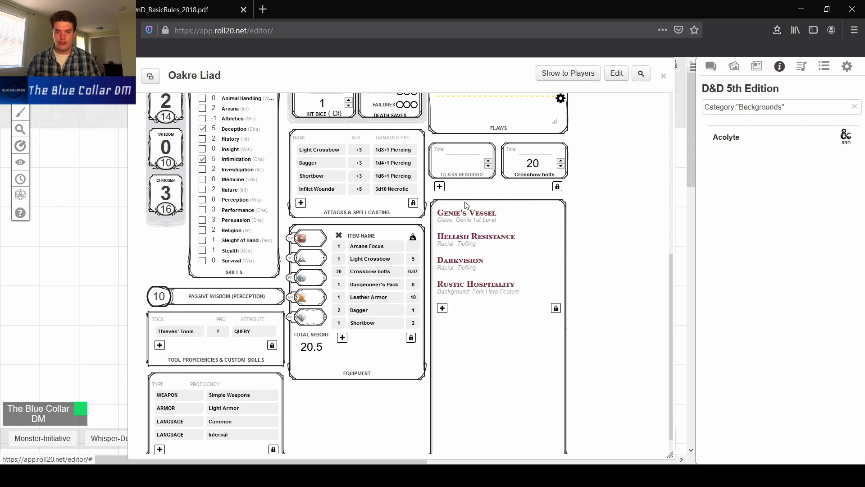
{"action": "left_click", "coordinate": [467, 216]}
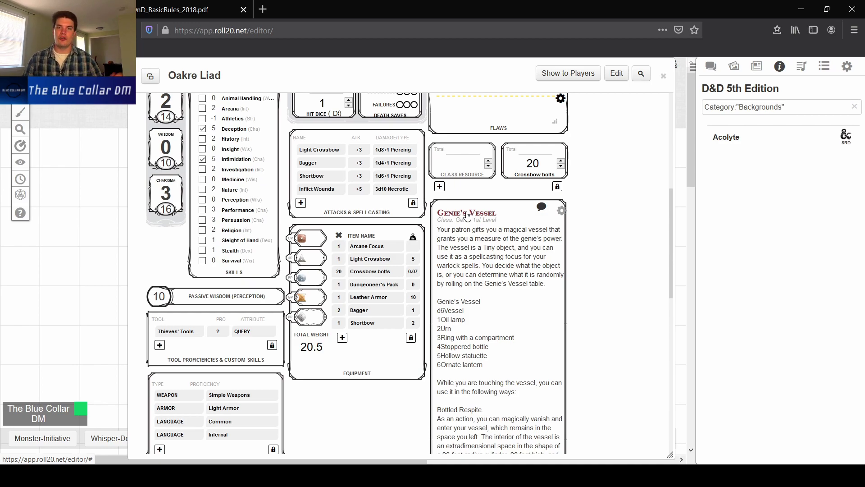
{"action": "left_click", "coordinate": [467, 215]}
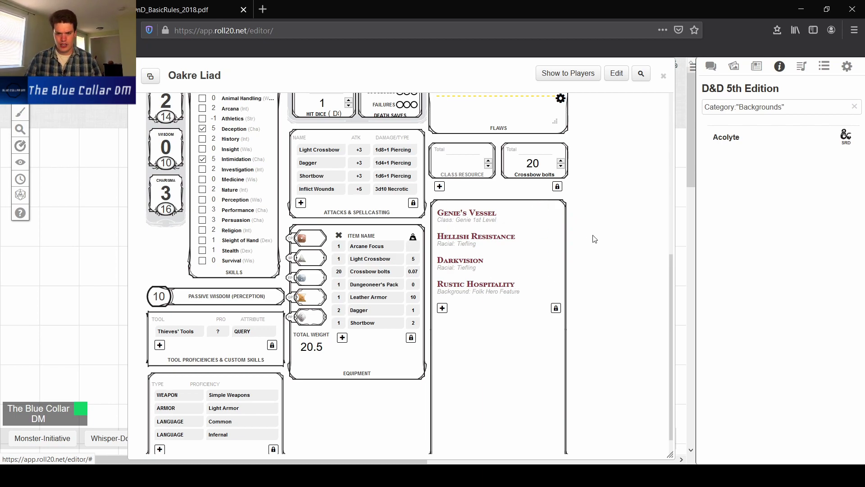
Step: Toggle the Features & Traits lock off and on, then view the Folk Hero tables in the PDF
{"action": "scroll", "coordinate": [595, 240], "scroll_direction": "down", "scroll_amount": 1}
{"action": "left_click", "coordinate": [556, 284]}
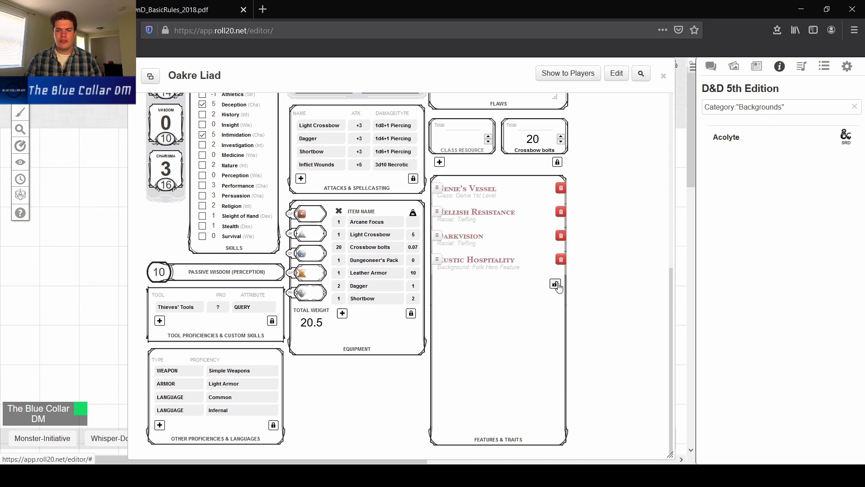
{"action": "left_click", "coordinate": [555, 284]}
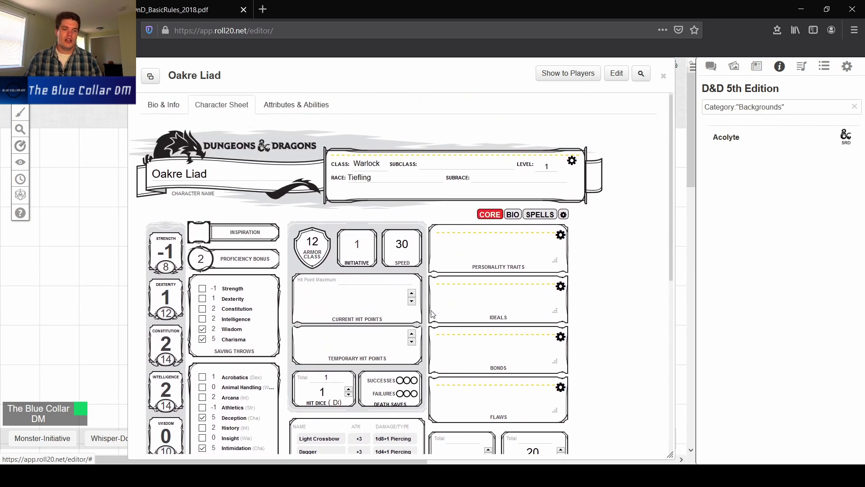
{"action": "left_click", "coordinate": [189, 9]}
Step: Return to Oakre Liad's sheet and scroll to the empty Personality Traits, Ideals, Bonds and Flaws boxes
{"action": "scroll", "coordinate": [333, 293], "scroll_direction": "up", "scroll_amount": 10}
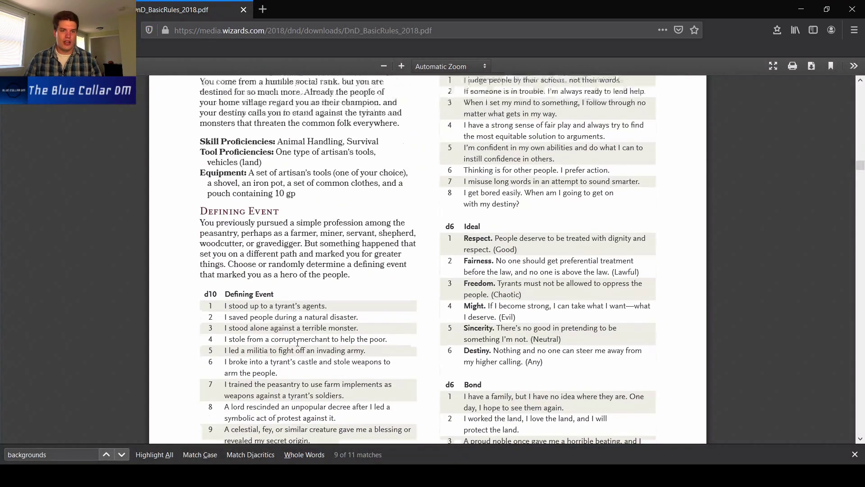
{"action": "left_click", "coordinate": [90, 9]}
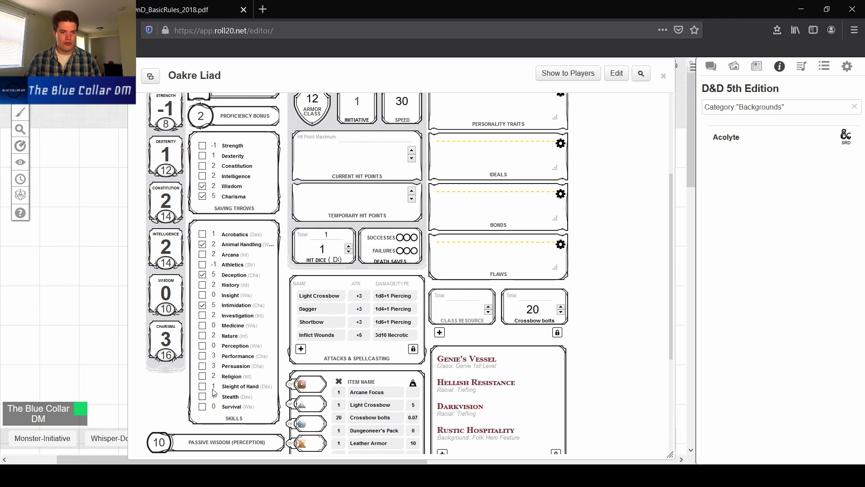
{"action": "scroll", "coordinate": [493, 235], "scroll_direction": "up", "scroll_amount": 3}
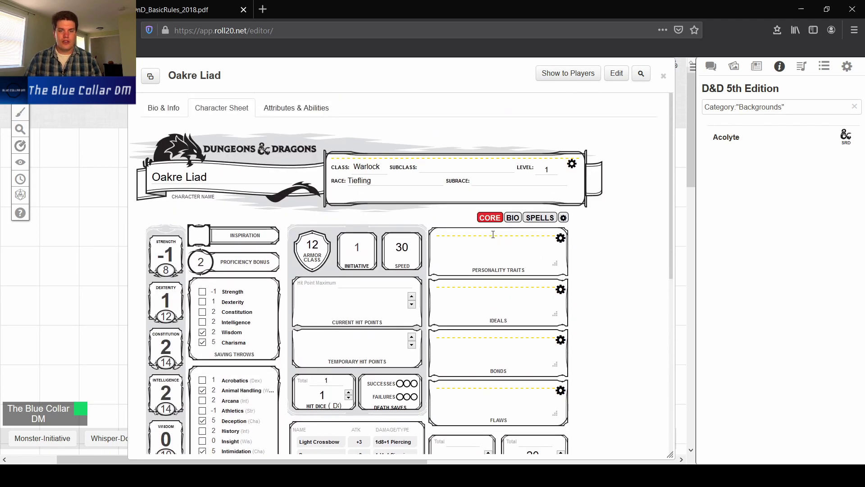
{"action": "scroll", "coordinate": [568, 251], "scroll_direction": "down", "scroll_amount": 1}
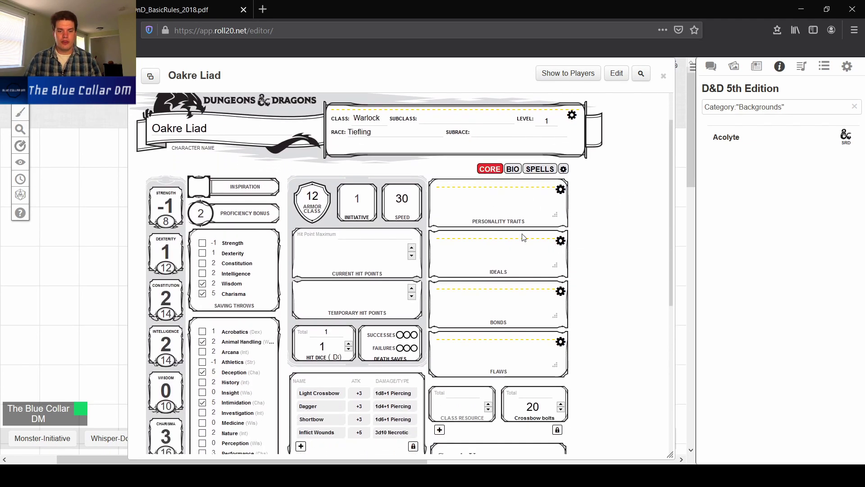
{"action": "scroll", "coordinate": [500, 206], "scroll_direction": "down", "scroll_amount": 3}
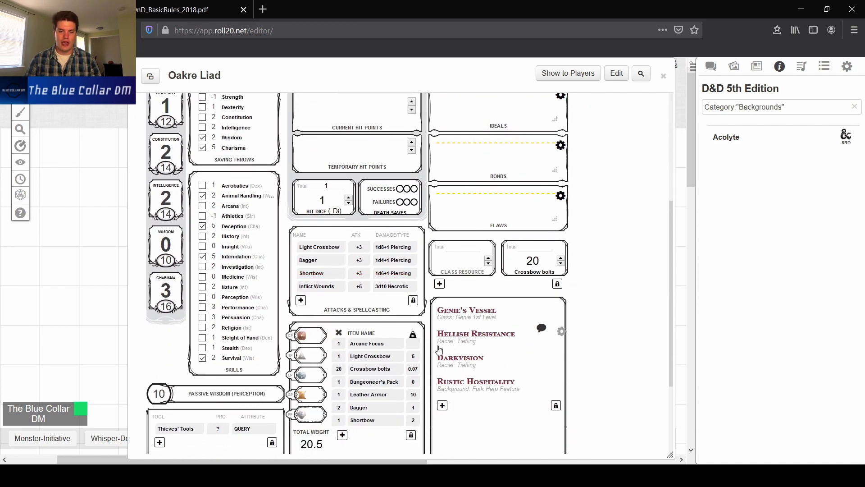
{"action": "scroll", "coordinate": [522, 272], "scroll_direction": "up", "scroll_amount": 3}
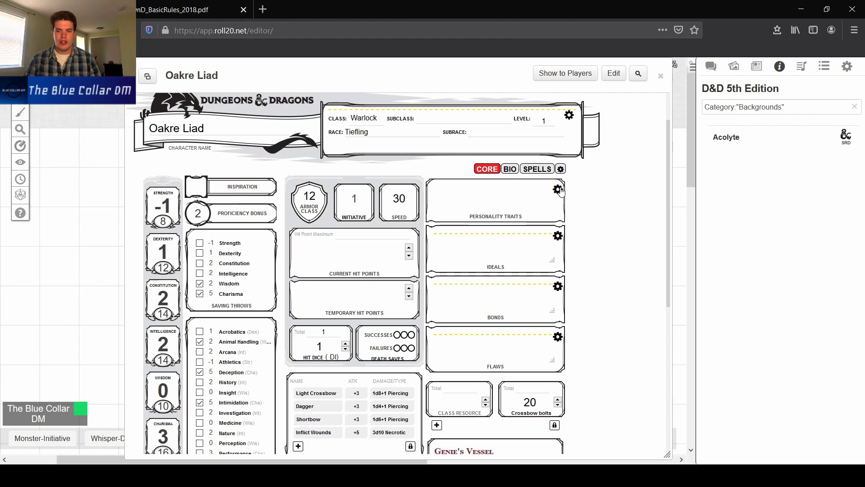
Step: Switch the header to its summary view showing Warlock 1 / Folk Hero / Tiefling
{"action": "left_click", "coordinate": [569, 115]}
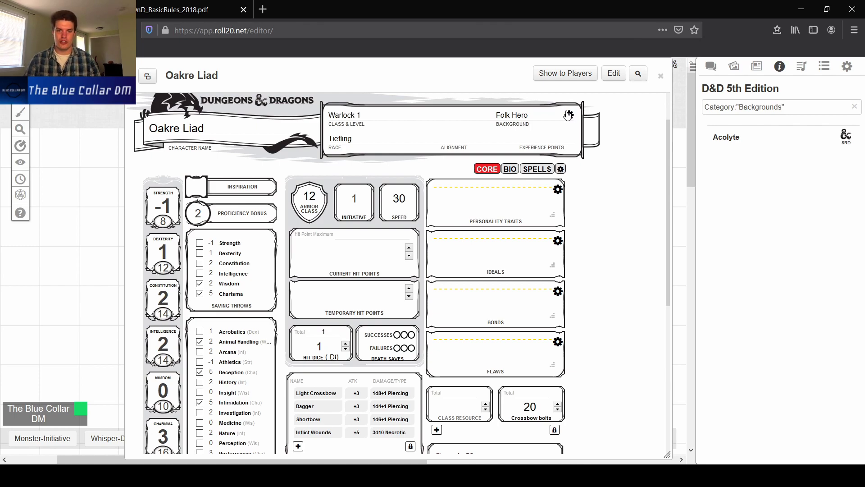
{"action": "left_click", "coordinate": [570, 115]}
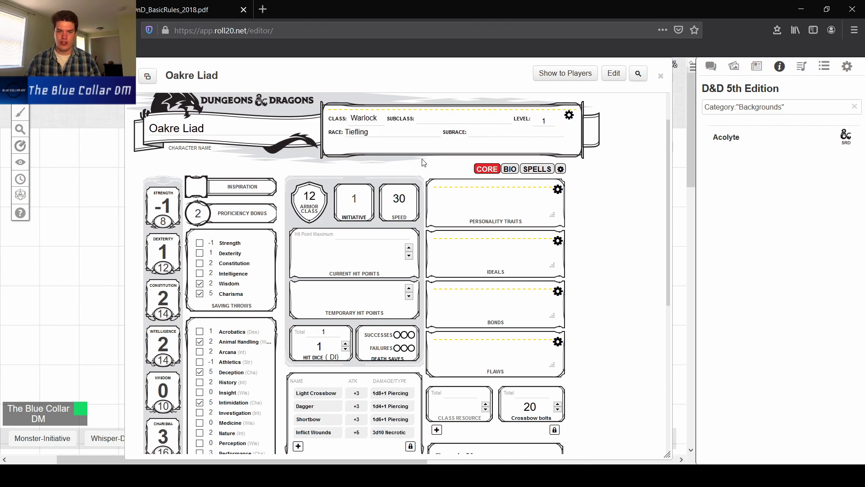
{"action": "left_click", "coordinate": [571, 116]}
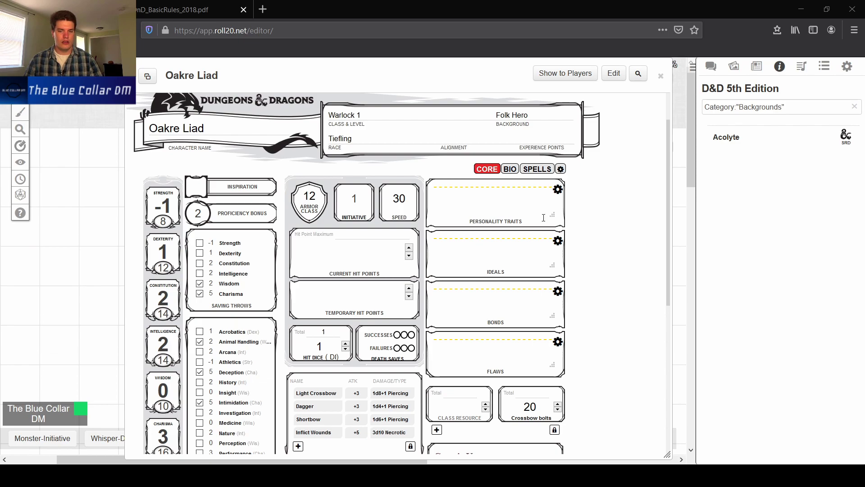
Step: Fill Personality Traits with "I judge people by their actions, not their words."
{"action": "left_click", "coordinate": [477, 206]}
{"action": "type", "text": "I judge people by their actions, not their words."}
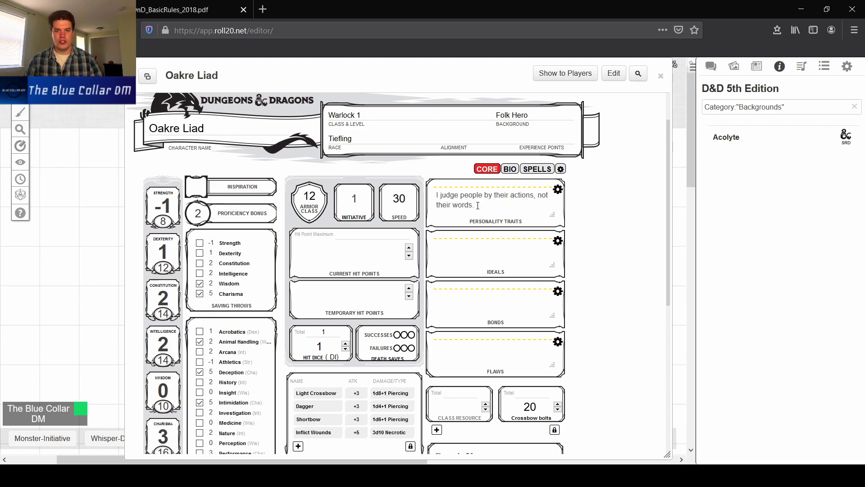
{"action": "left_click", "coordinate": [557, 189]}
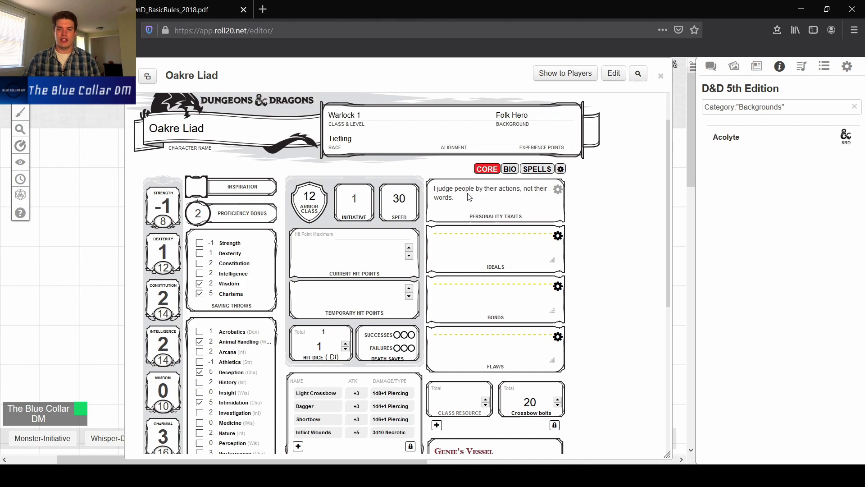
{"action": "left_click", "coordinate": [558, 189]}
{"action": "left_click", "coordinate": [558, 189]}
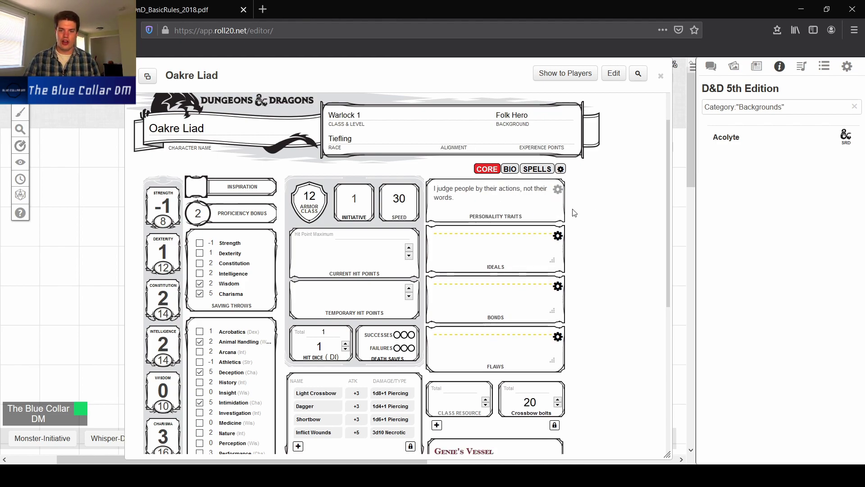